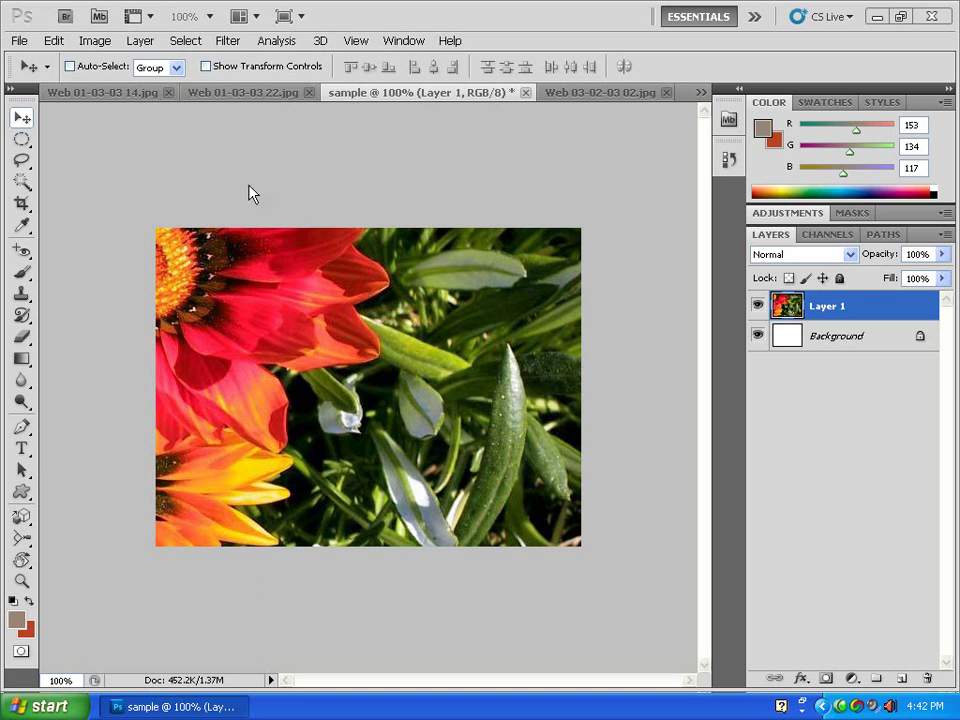
Check the butterfly and Web 01-03-03 22.jpg tabs, then close Web 01-03-03 22.jpg
{"action": "left_click", "coordinate": [107, 93]}
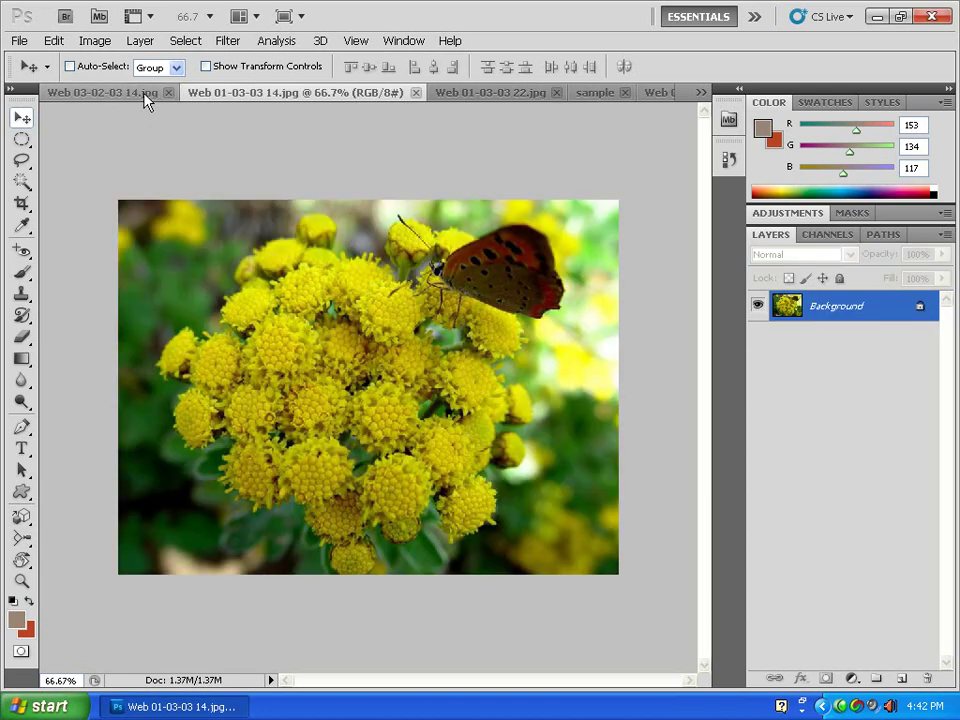
{"action": "left_click", "coordinate": [494, 92]}
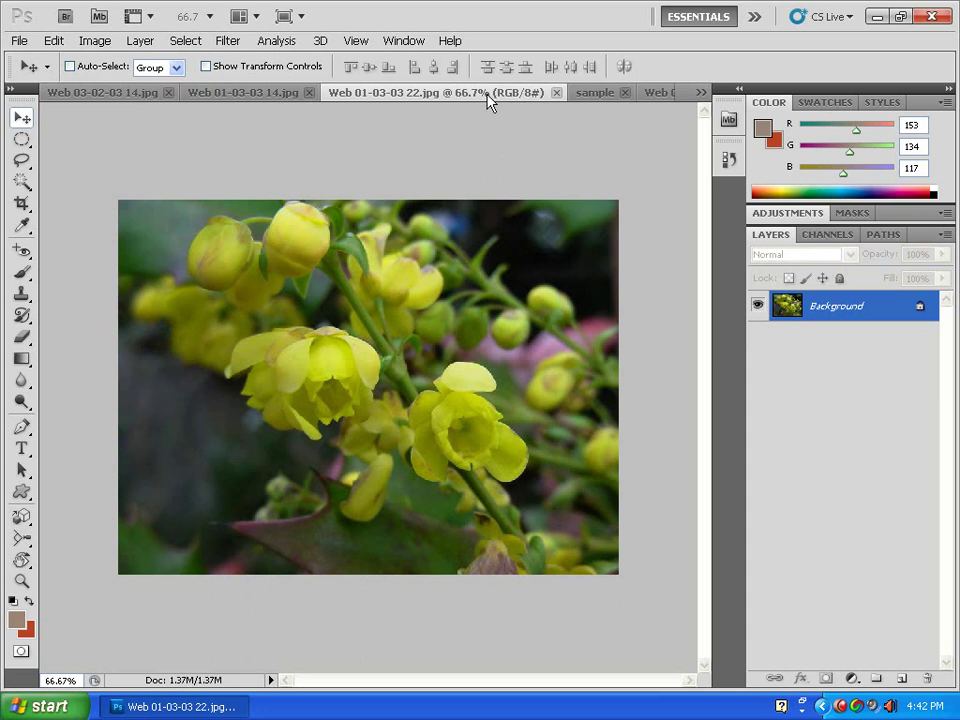
{"action": "left_click", "coordinate": [557, 92]}
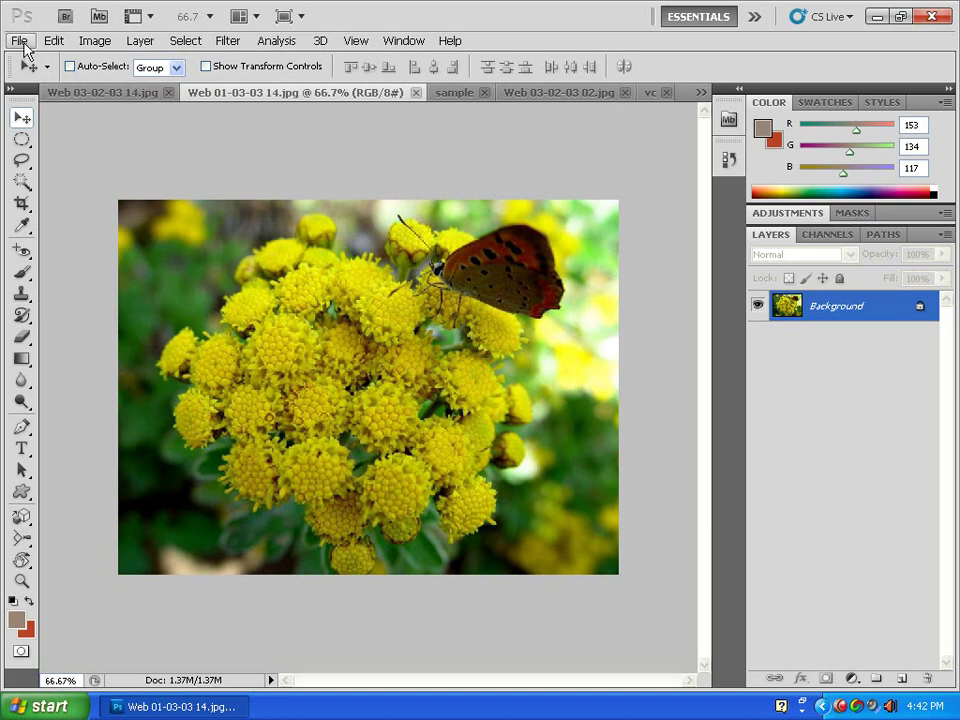
Close the butterfly image Web 01-03-03 14.jpg using File > Close
{"action": "left_click", "coordinate": [24, 45]}
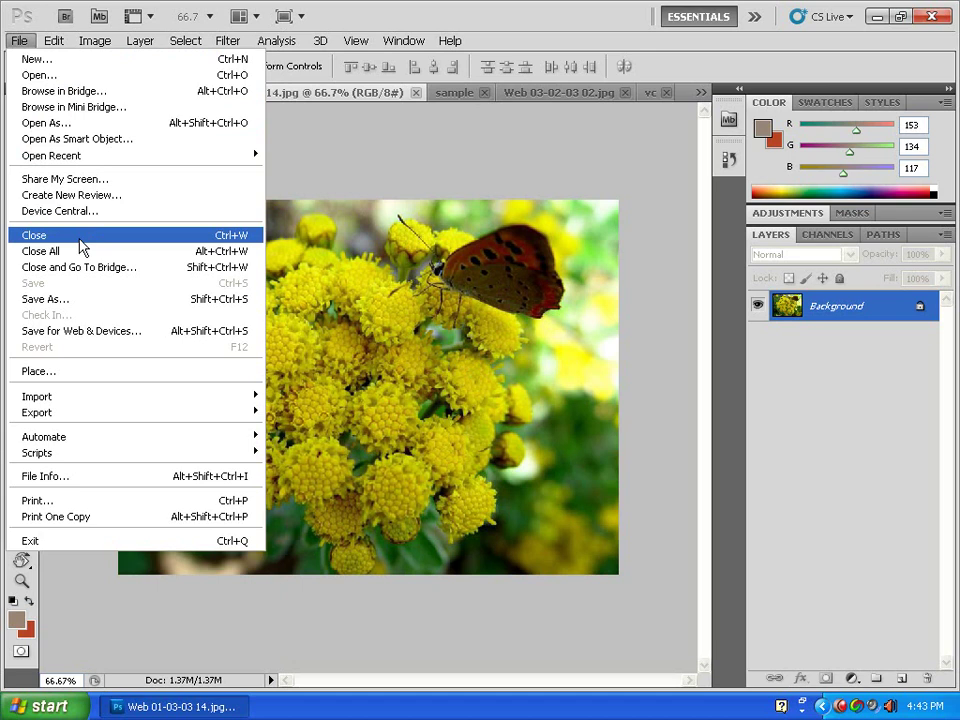
{"action": "left_click", "coordinate": [242, 238]}
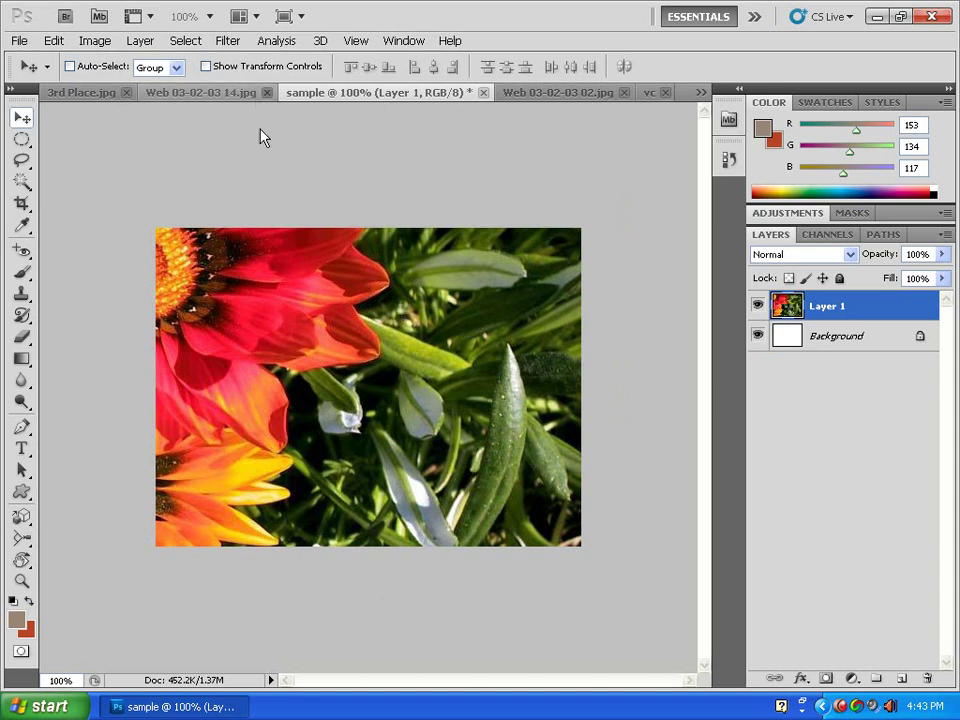
Cancel the first save prompt for sample, then close it again and answer Yes to saving
{"action": "left_click", "coordinate": [484, 93]}
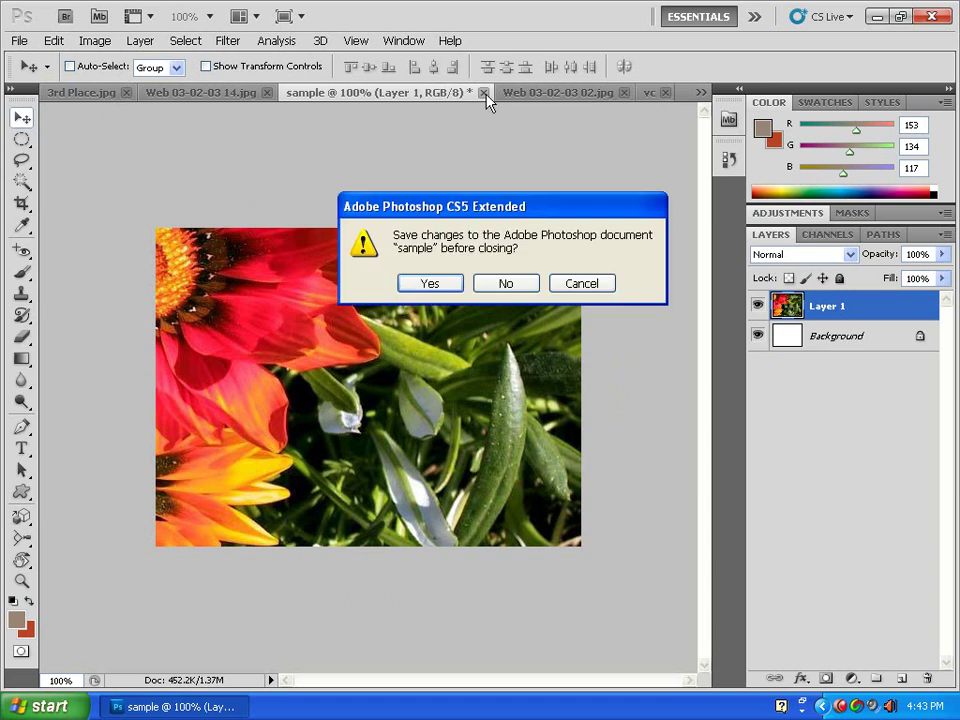
{"action": "left_click_drag", "start_coordinate": [474, 206], "coordinate": [354, 279]}
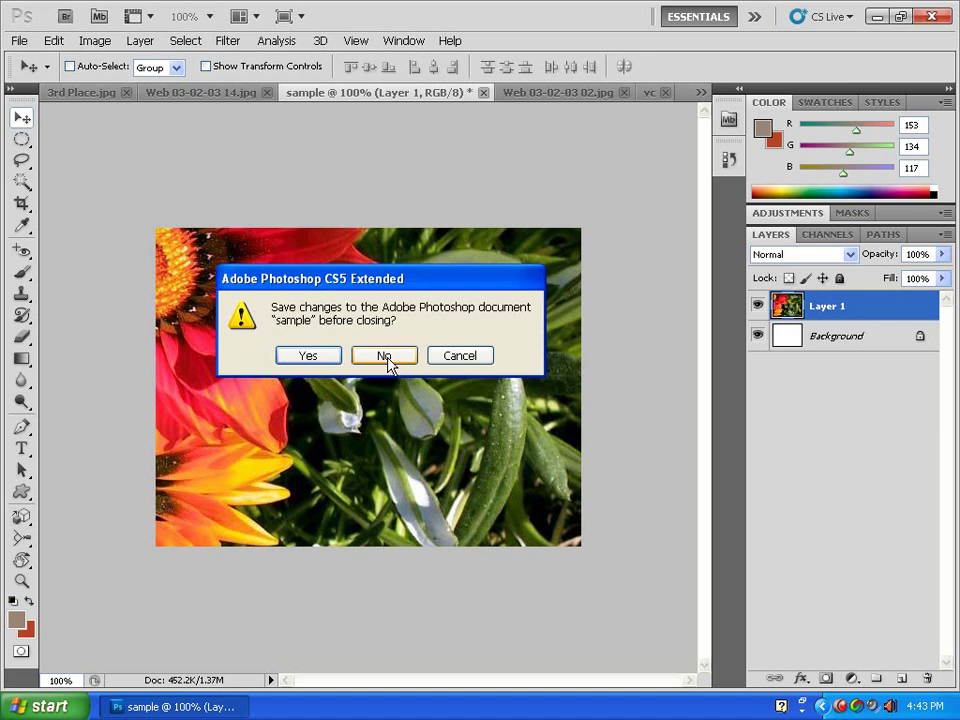
{"action": "left_click", "coordinate": [460, 357]}
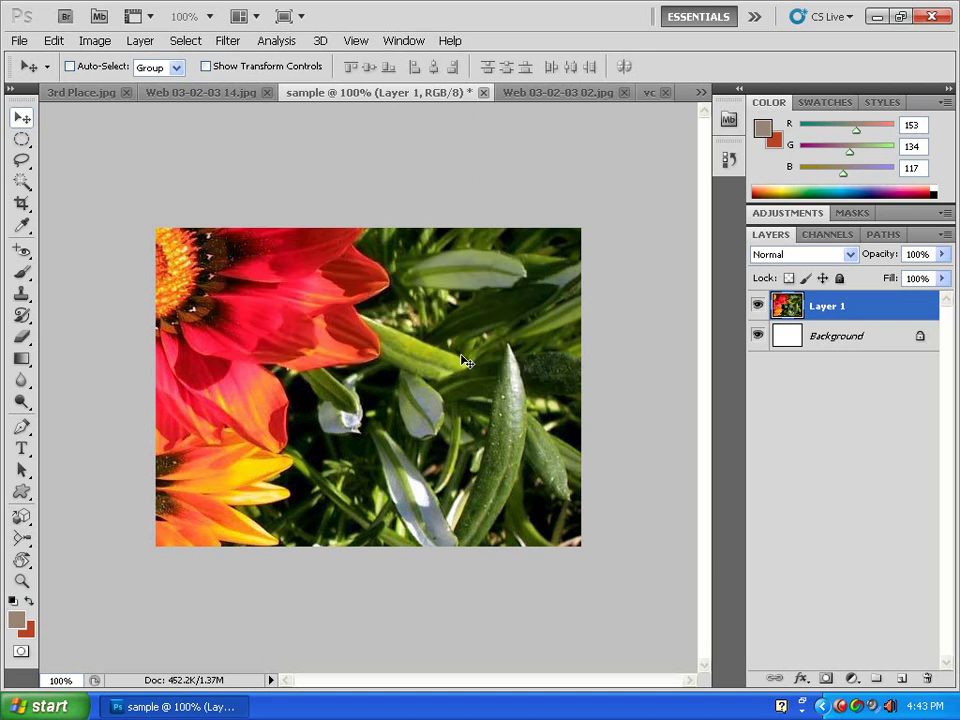
{"action": "left_click", "coordinate": [483, 92]}
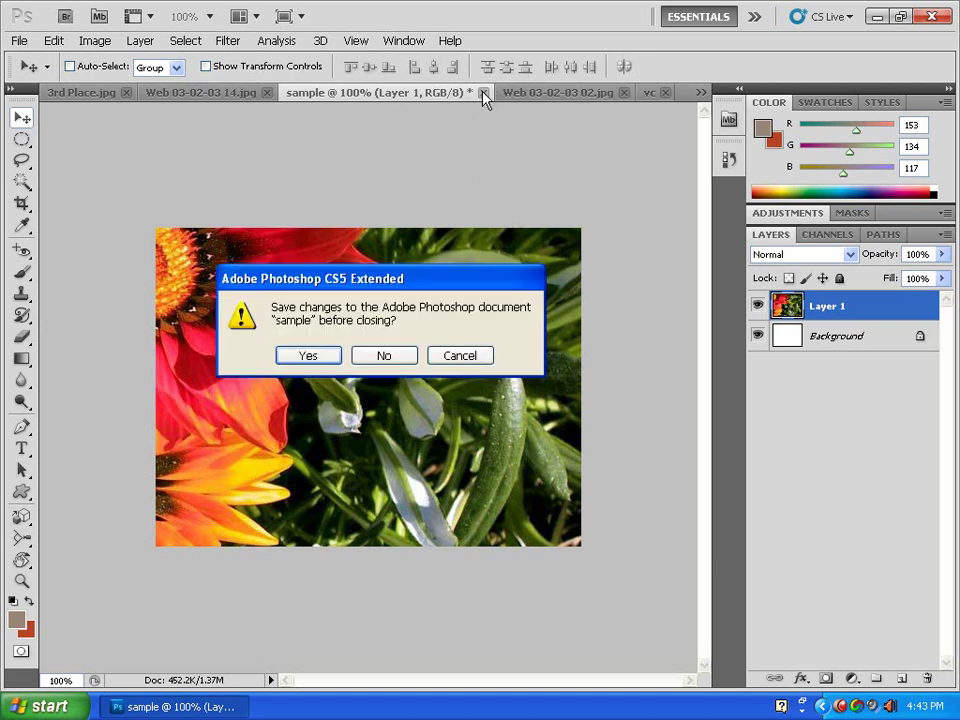
{"action": "left_click", "coordinate": [320, 366]}
Switch the Save As location for sample.psd from Flowers to My Documents
{"action": "left_click_drag", "start_coordinate": [421, 55], "coordinate": [370, 44]}
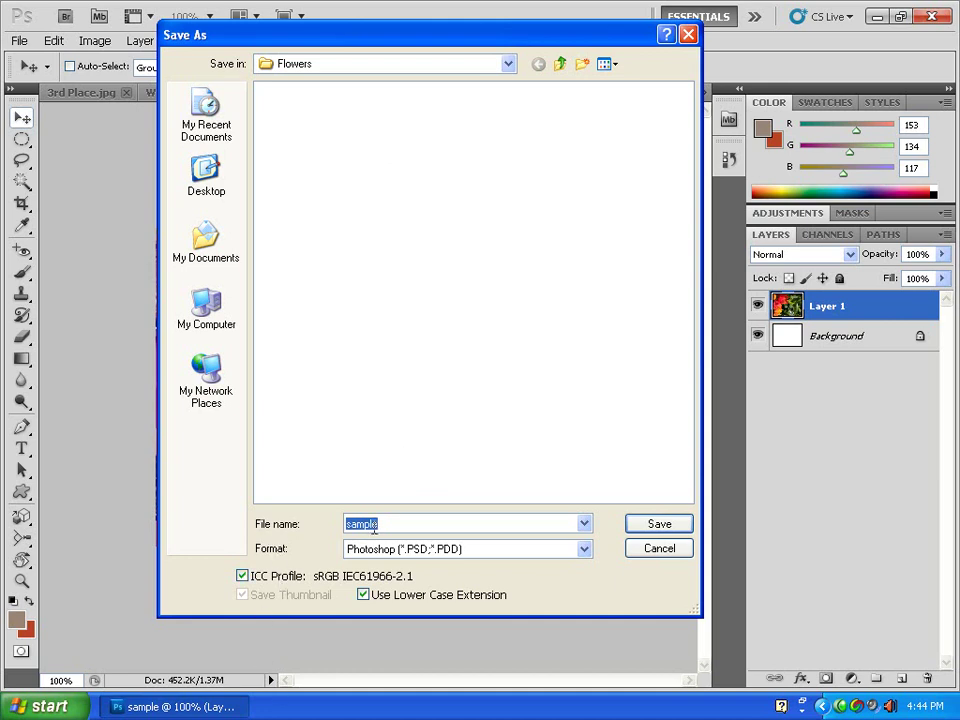
{"action": "left_click", "coordinate": [387, 524]}
{"action": "left_click", "coordinate": [205, 240]}
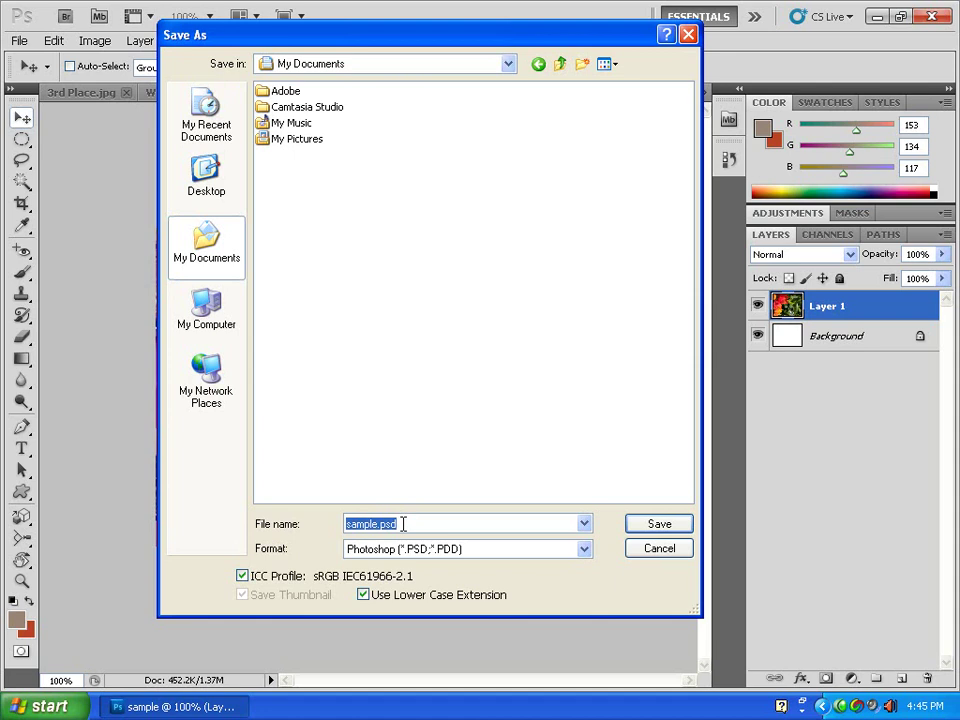
Create a new 'my works' folder in My Documents and open it for saving
{"action": "left_click", "coordinate": [407, 523]}
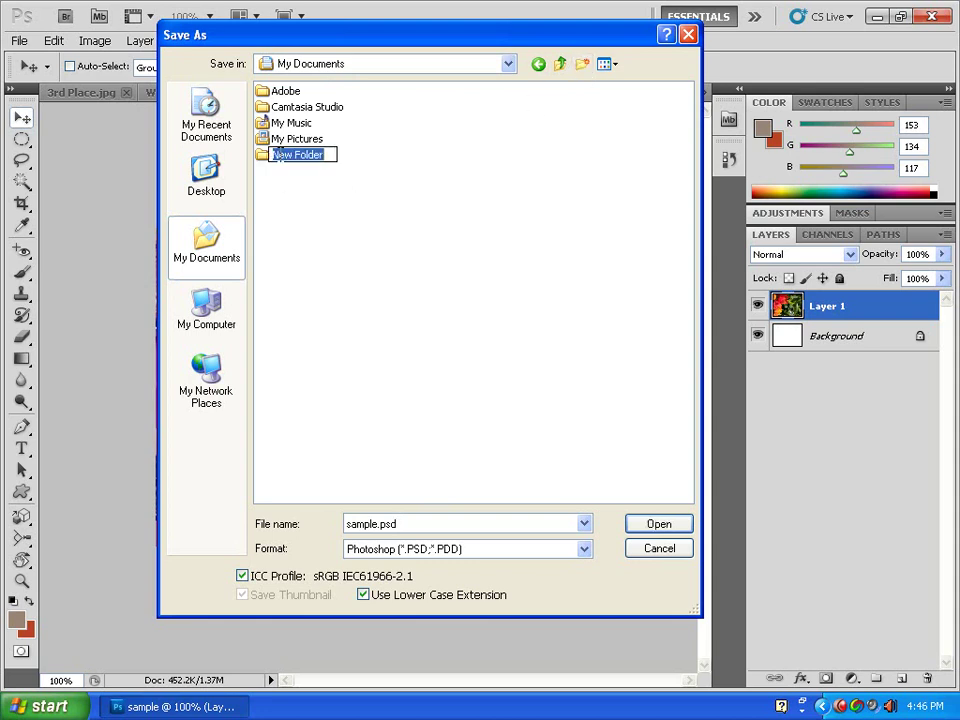
{"action": "type", "text": "my works"}
{"action": "key", "text": "Return"}
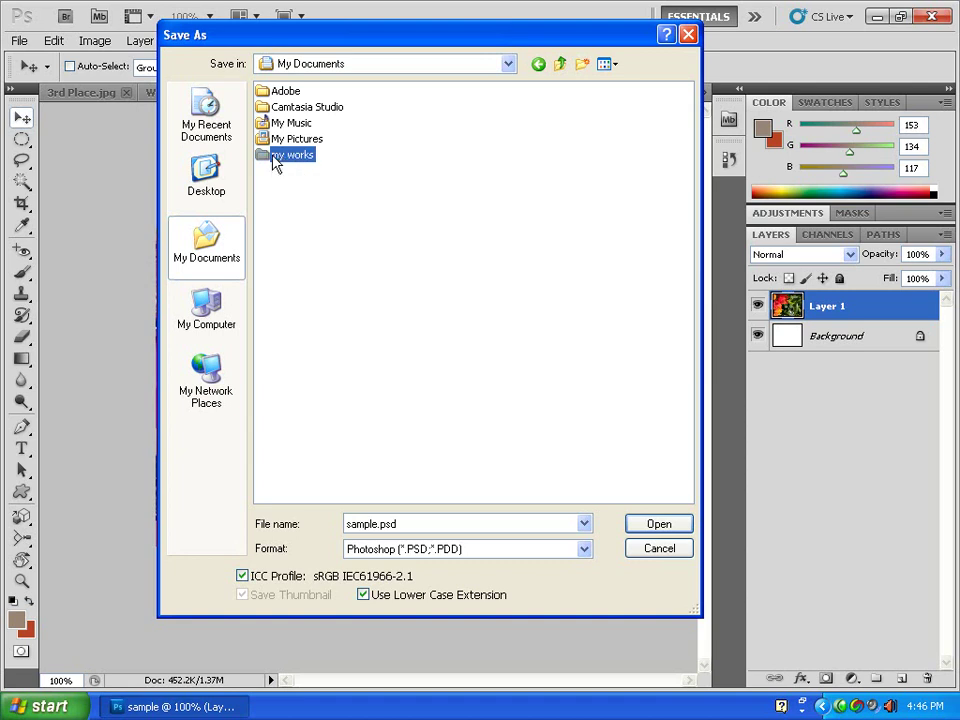
{"action": "left_click", "coordinate": [276, 160]}
{"action": "key", "text": "Return"}
{"action": "left_click", "coordinate": [659, 523]}
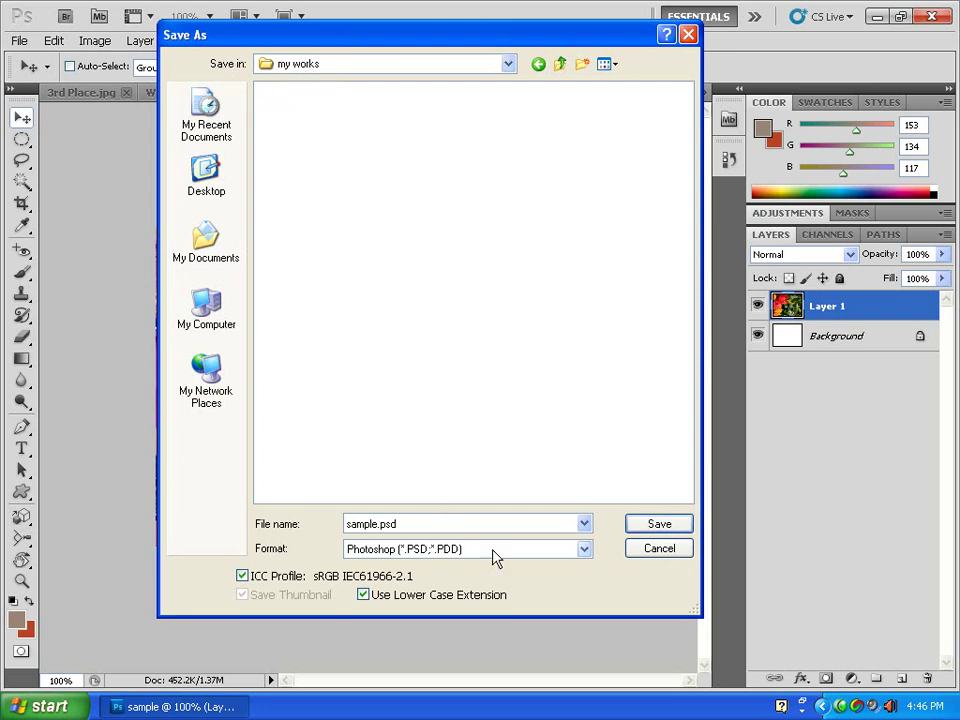
Save sample.psd with Maximize Compatibility on and the options prompt set to Don't show again
{"action": "left_click", "coordinate": [670, 535]}
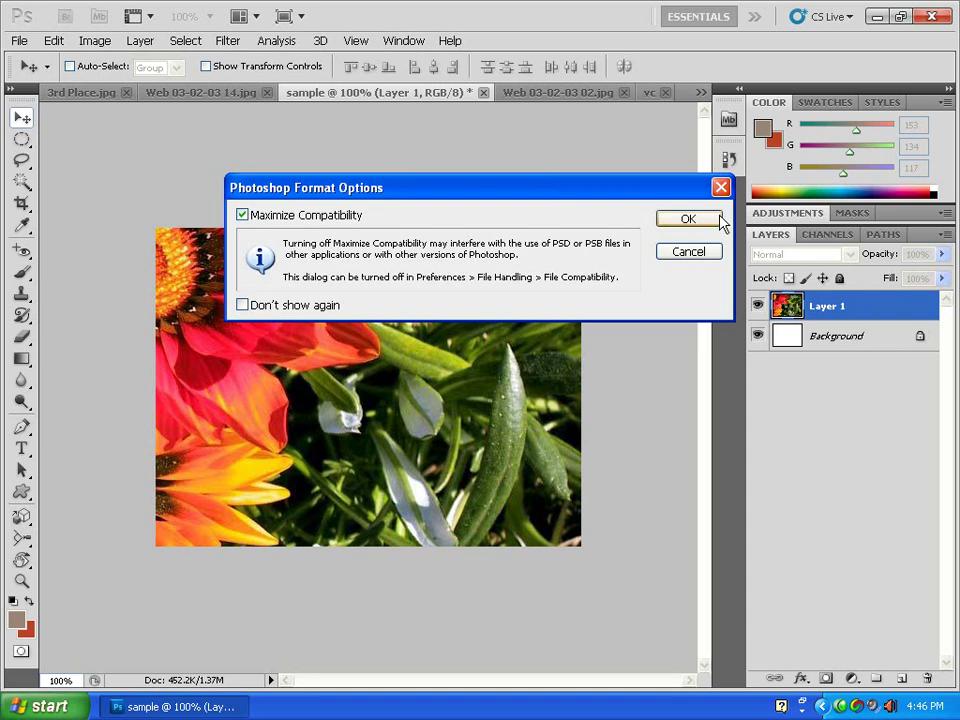
{"action": "left_click_drag", "start_coordinate": [574, 198], "coordinate": [506, 178]}
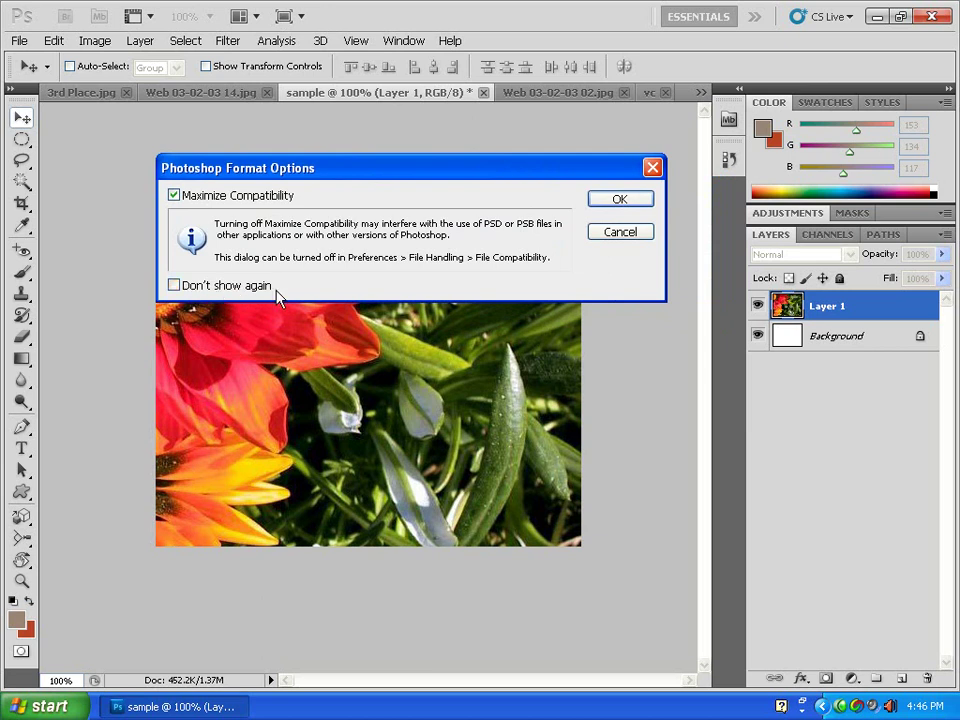
{"action": "left_click", "coordinate": [174, 286]}
{"action": "left_click", "coordinate": [620, 200]}
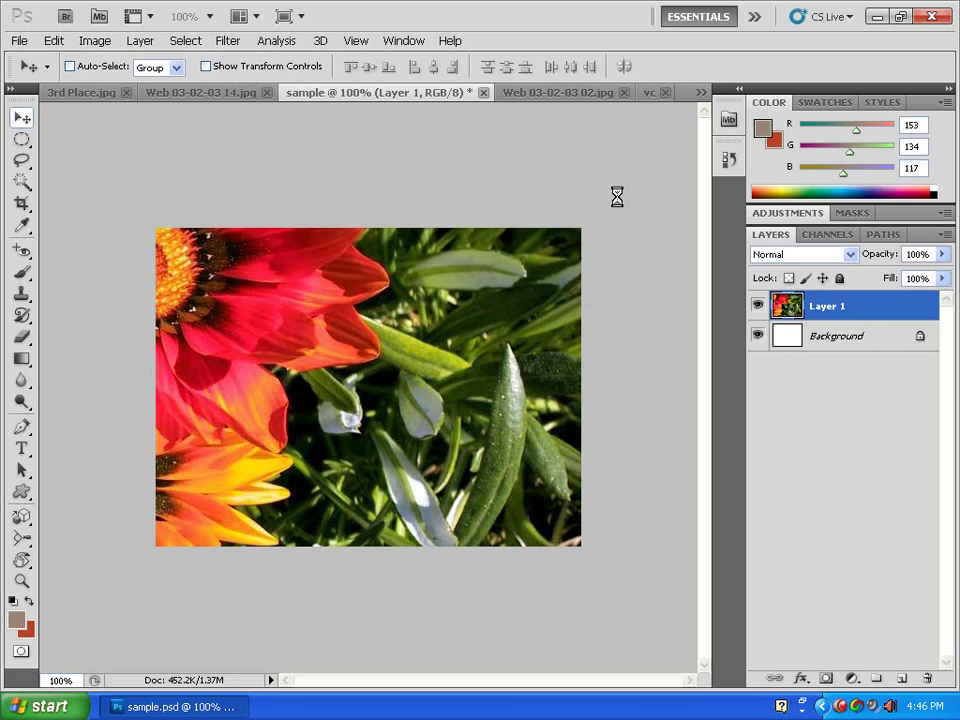
{"action": "key", "text": "ctrl+w"}
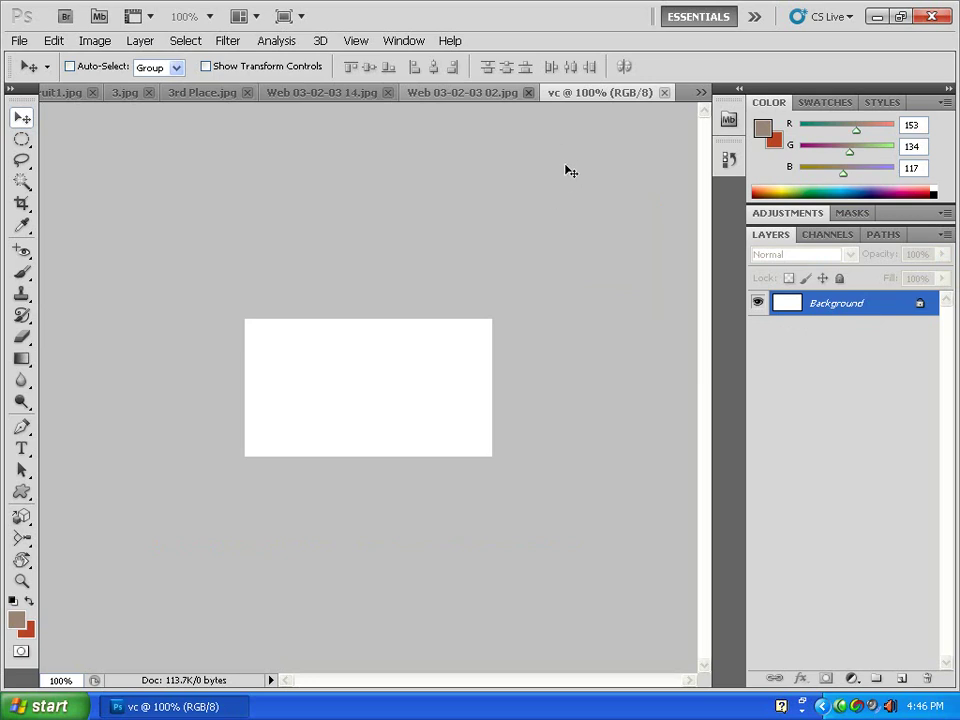
Close the vc and Web 03-02-03 02.jpg images, then Close All remaining documents
{"action": "left_click", "coordinate": [664, 92]}
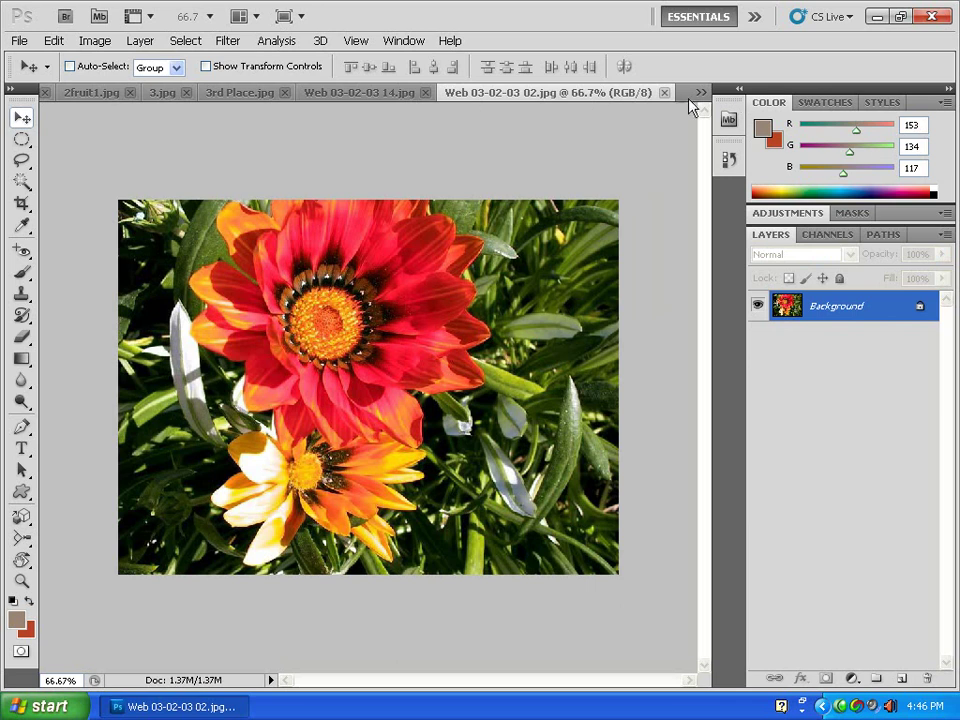
{"action": "left_click", "coordinate": [664, 93]}
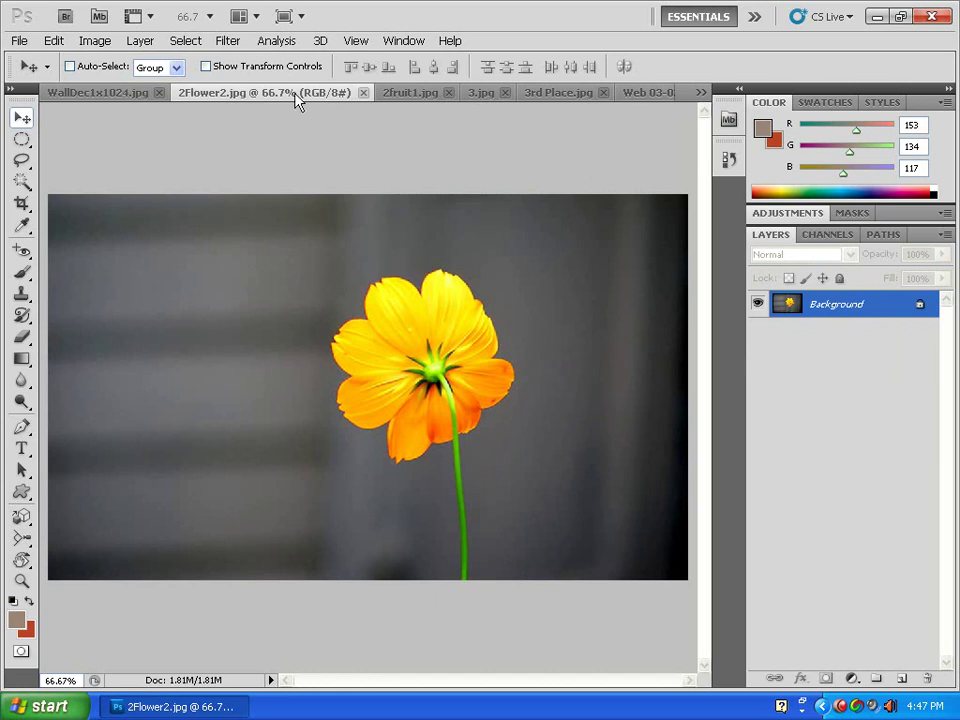
{"action": "right_click", "coordinate": [323, 100]}
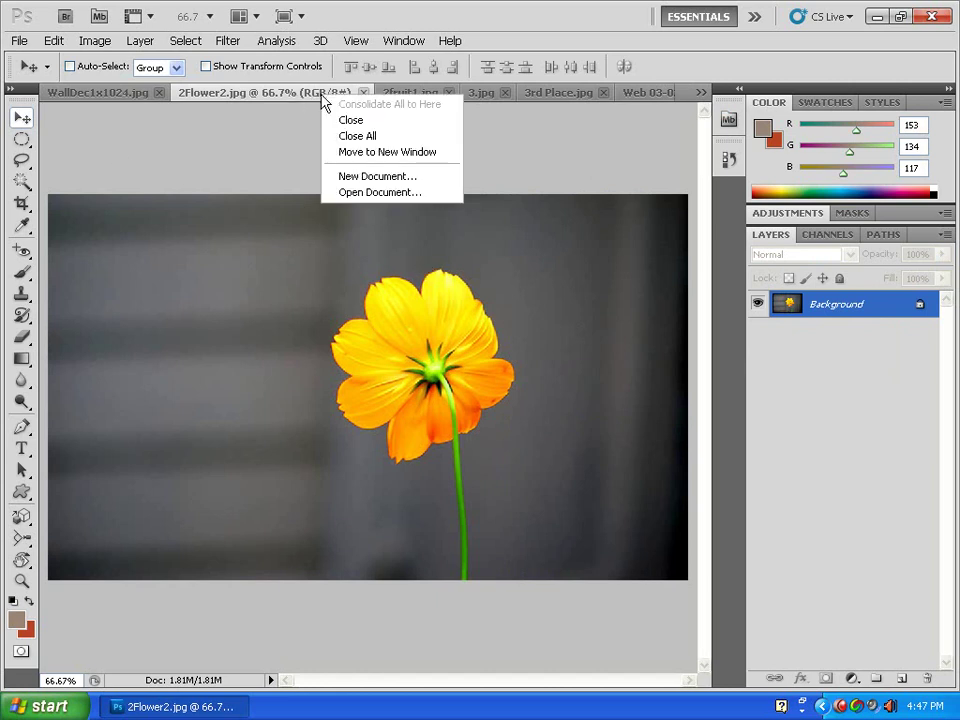
{"action": "left_click", "coordinate": [378, 136]}
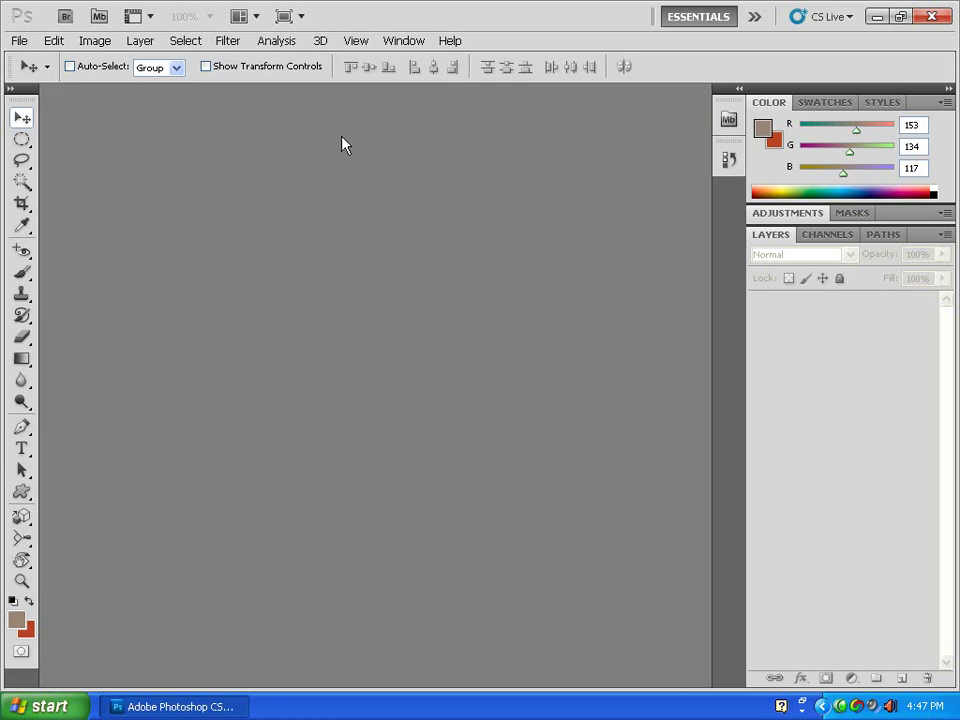
Filter the Open dialog to Photoshop (*.PSD;*.PDD) files and open sample from my works
{"action": "double_click", "coordinate": [370, 325]}
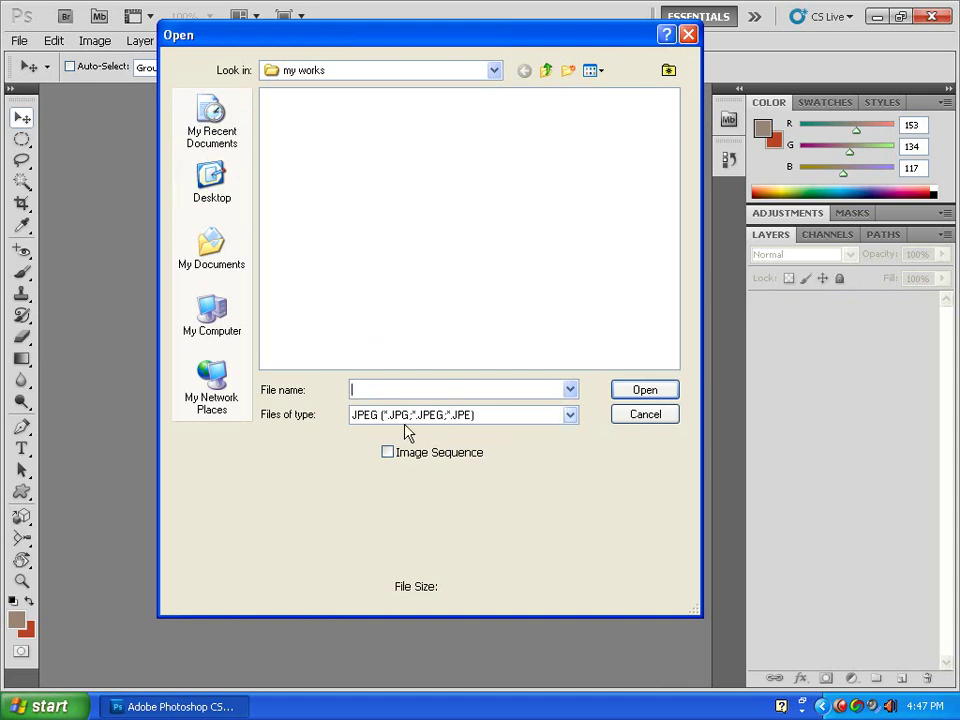
{"action": "left_click", "coordinate": [507, 418]}
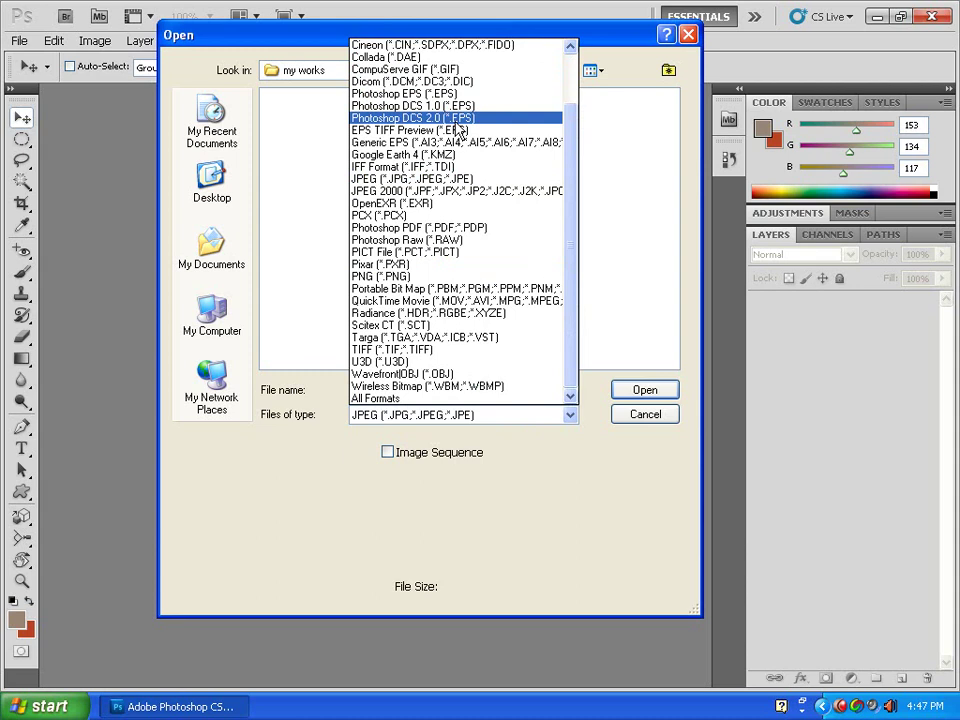
{"action": "scroll", "coordinate": [566, 72], "scroll_direction": "up", "scroll_amount": 2}
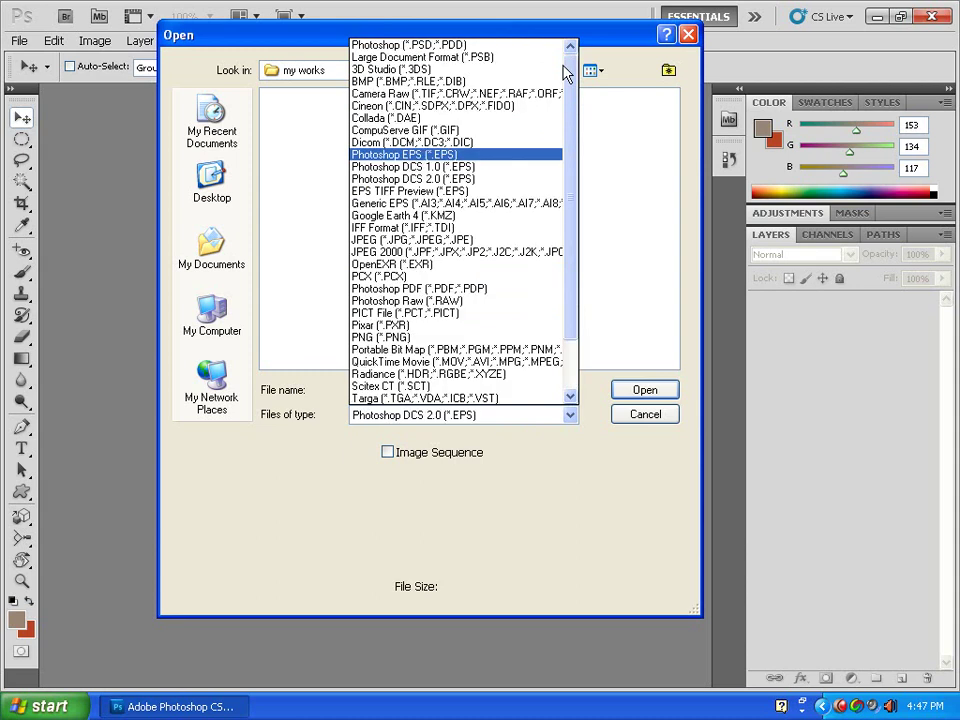
{"action": "left_click", "coordinate": [388, 48]}
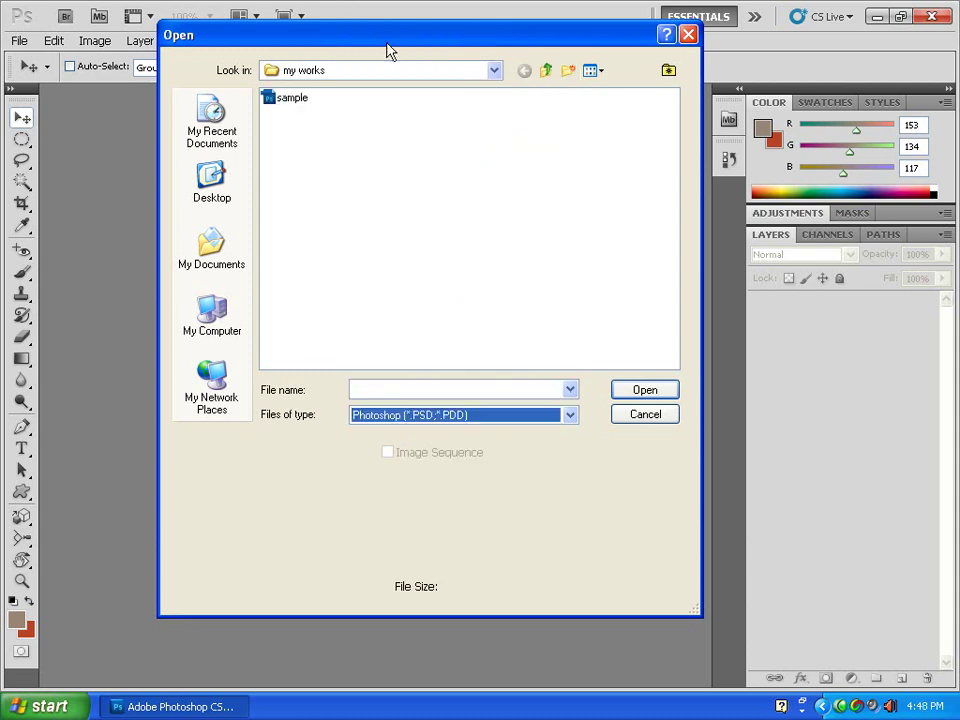
{"action": "left_click", "coordinate": [294, 104]}
{"action": "double_click", "coordinate": [294, 104]}
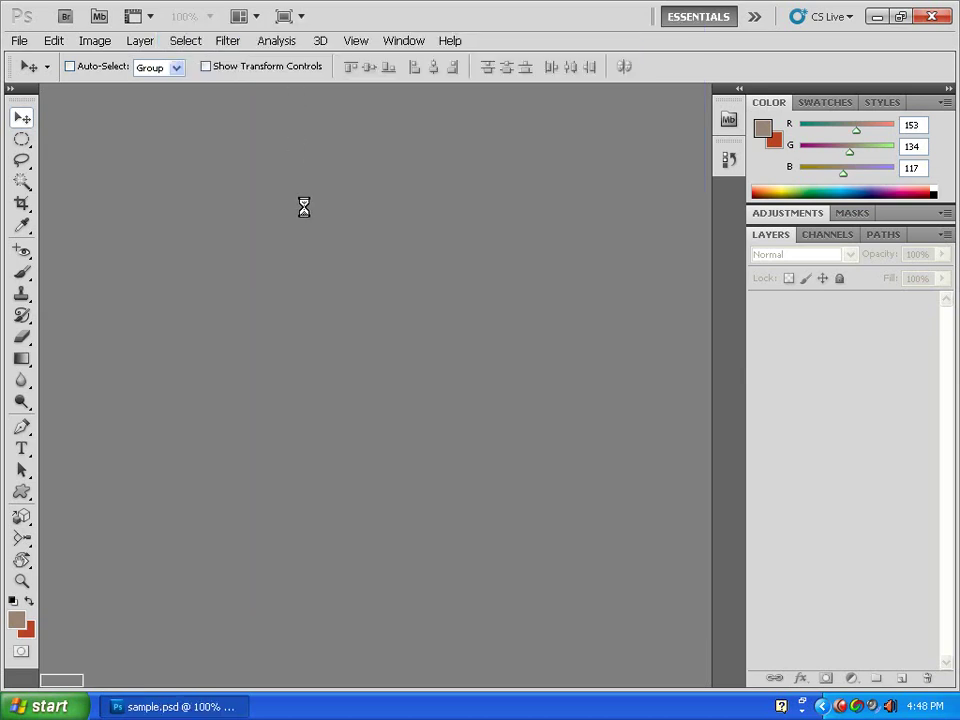